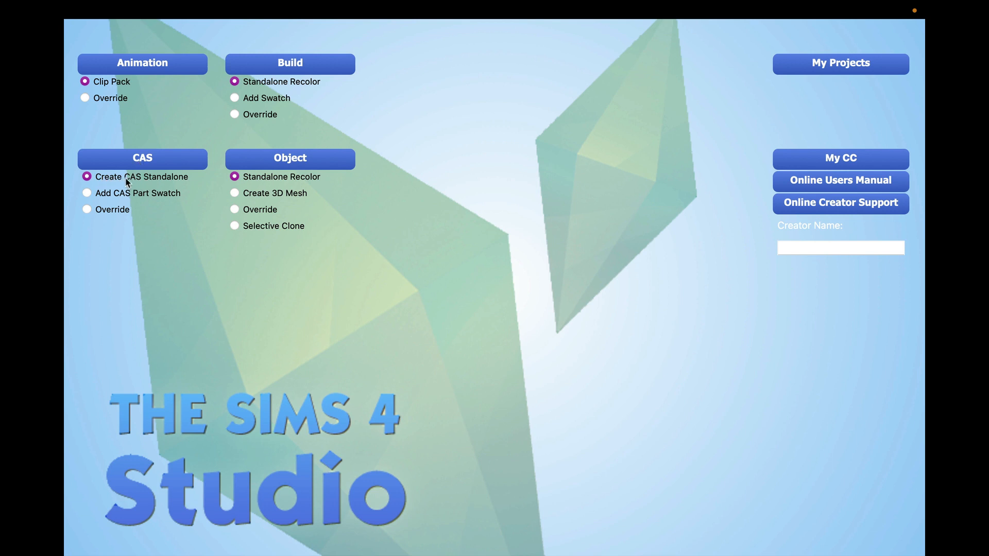
Step: Start a new Create CAS Standalone project and look through the catalog of base game parts
{"action": "left_click", "coordinate": [137, 162]}
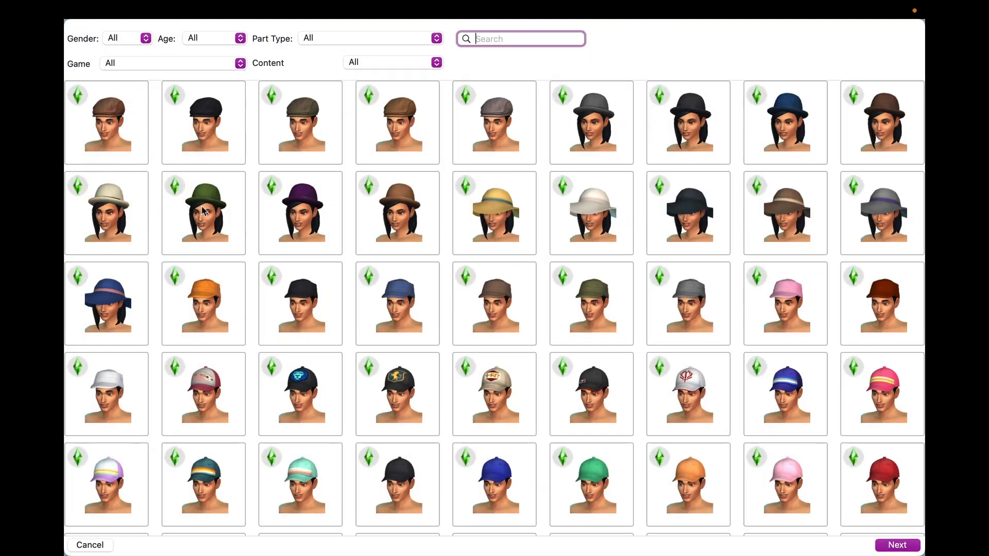
{"action": "scroll", "coordinate": [204, 210], "scroll_direction": "down", "scroll_amount": 5}
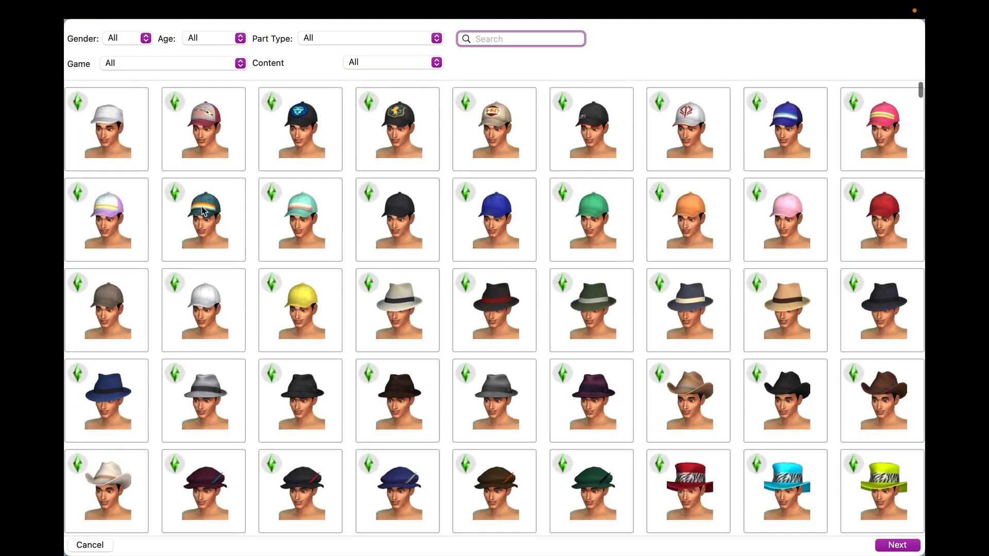
{"action": "scroll", "coordinate": [203, 210], "scroll_direction": "down", "scroll_amount": 9}
{"action": "scroll", "coordinate": [203, 211], "scroll_direction": "up", "scroll_amount": 9}
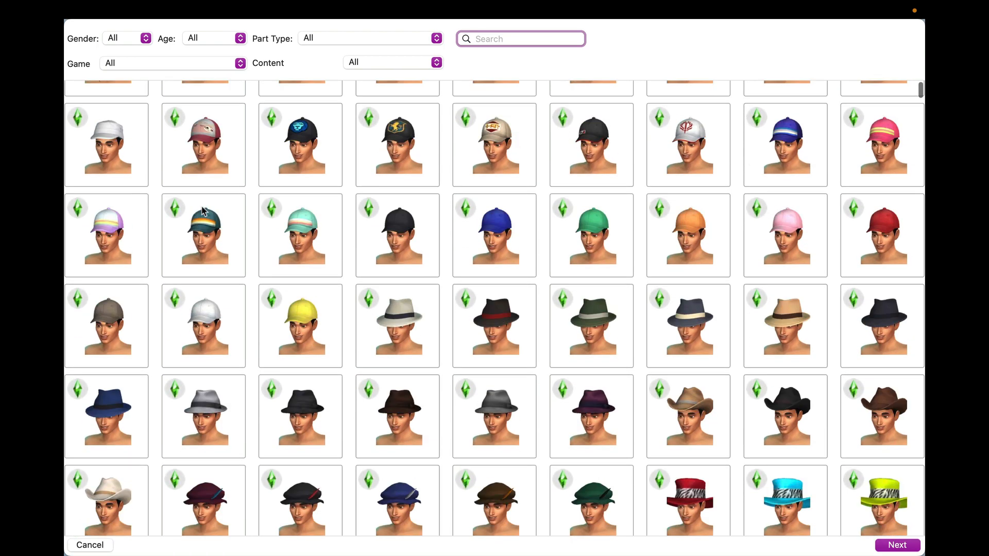
{"action": "scroll", "coordinate": [204, 210], "scroll_direction": "up", "scroll_amount": 5}
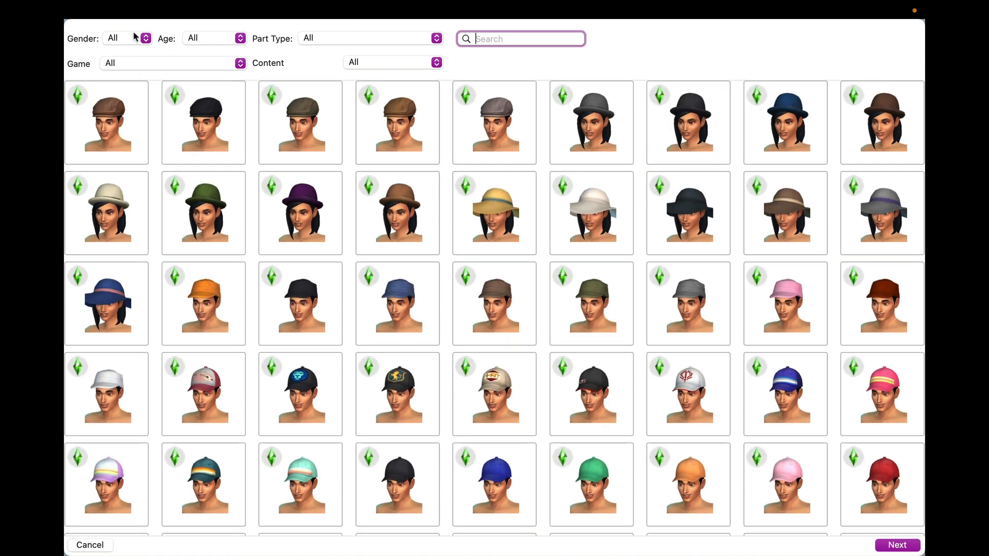
Step: Filter the part catalog to gender Female, age Adult and part type Clothing Top
{"action": "left_click", "coordinate": [137, 37]}
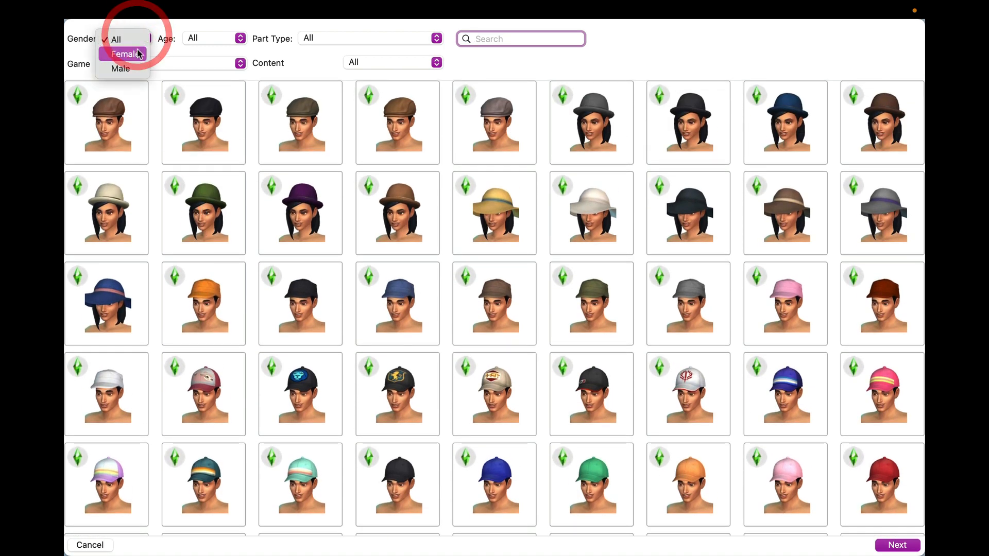
{"action": "left_click", "coordinate": [124, 54]}
{"action": "left_click", "coordinate": [208, 37]}
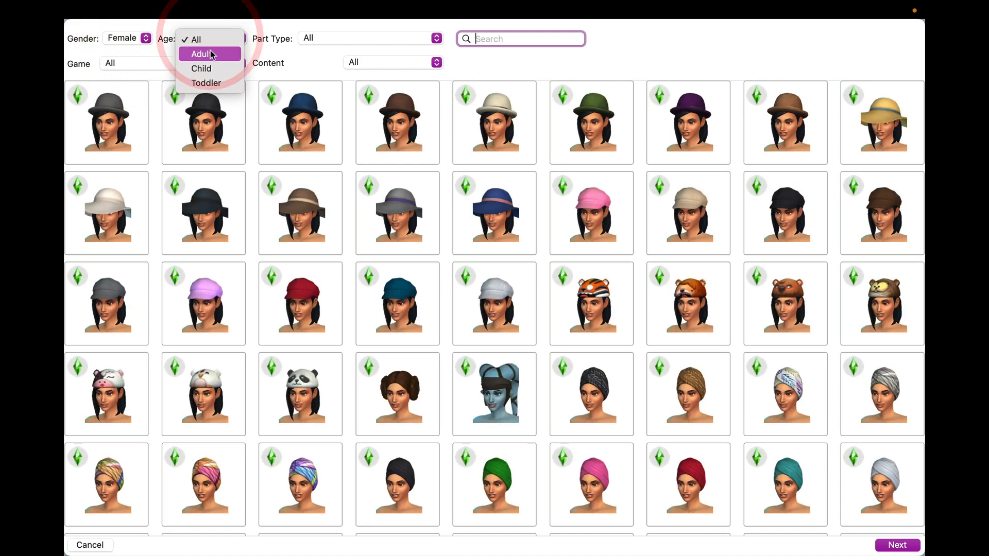
{"action": "left_click", "coordinate": [210, 53]}
{"action": "left_click", "coordinate": [303, 40]}
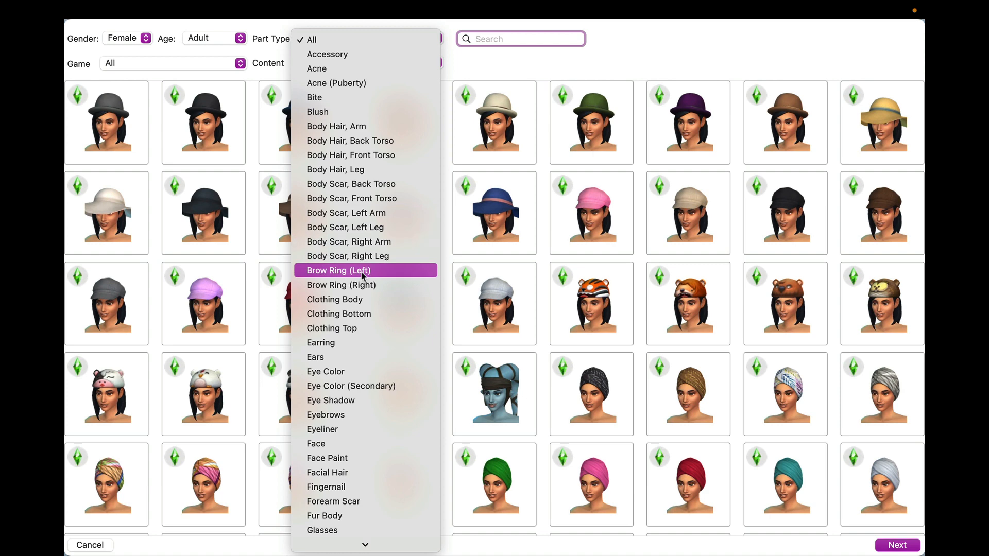
{"action": "left_click", "coordinate": [360, 328]}
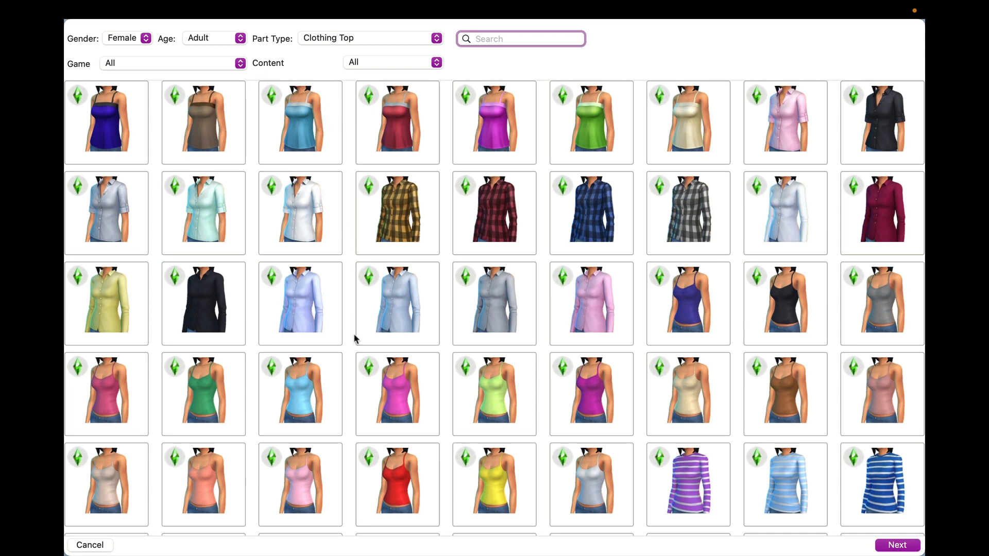
Step: Choose the beige long-sleeved top as the base and save its package on the Desktop as testing
{"action": "scroll", "coordinate": [355, 337], "scroll_direction": "down", "scroll_amount": 8}
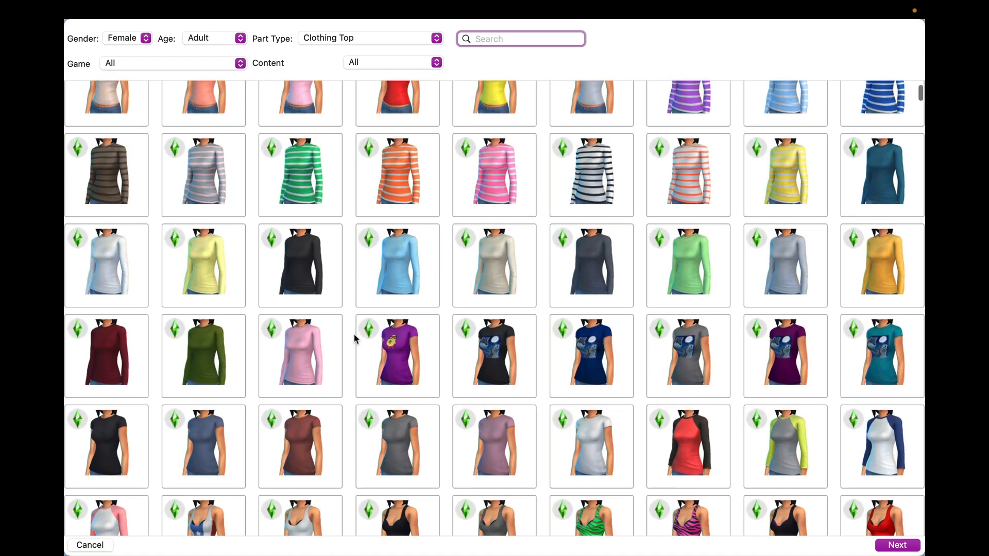
{"action": "scroll", "coordinate": [355, 338], "scroll_direction": "down", "scroll_amount": 1}
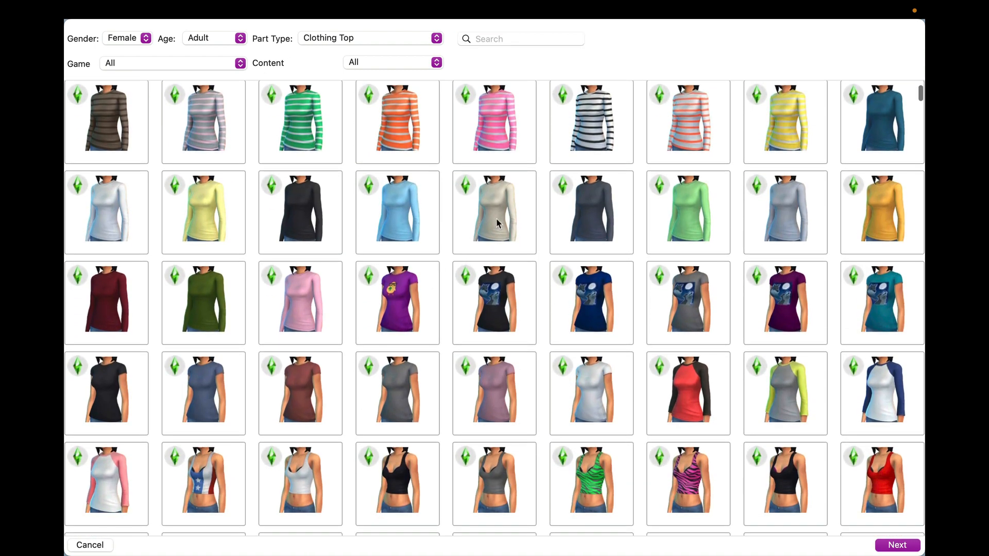
{"action": "left_click", "coordinate": [499, 223]}
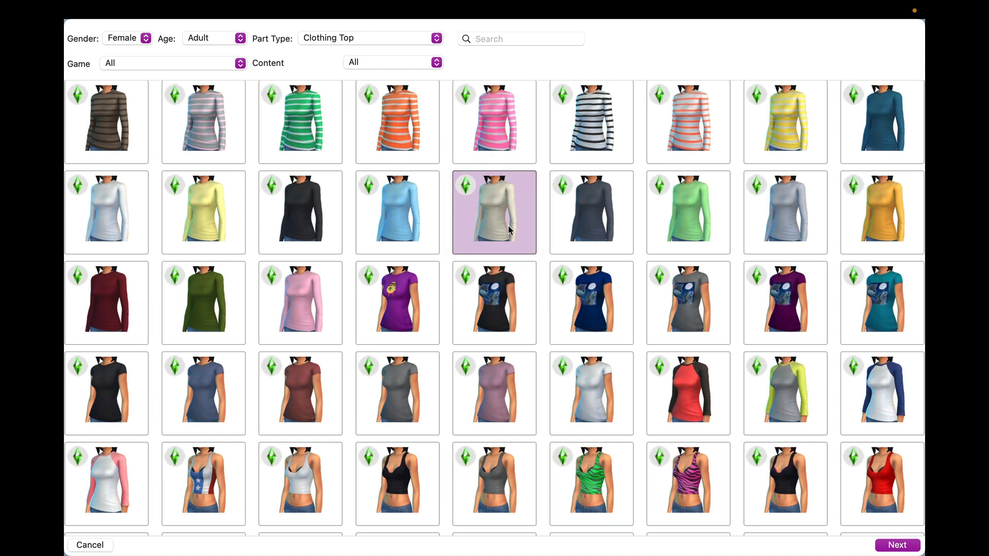
{"action": "left_click", "coordinate": [897, 545]}
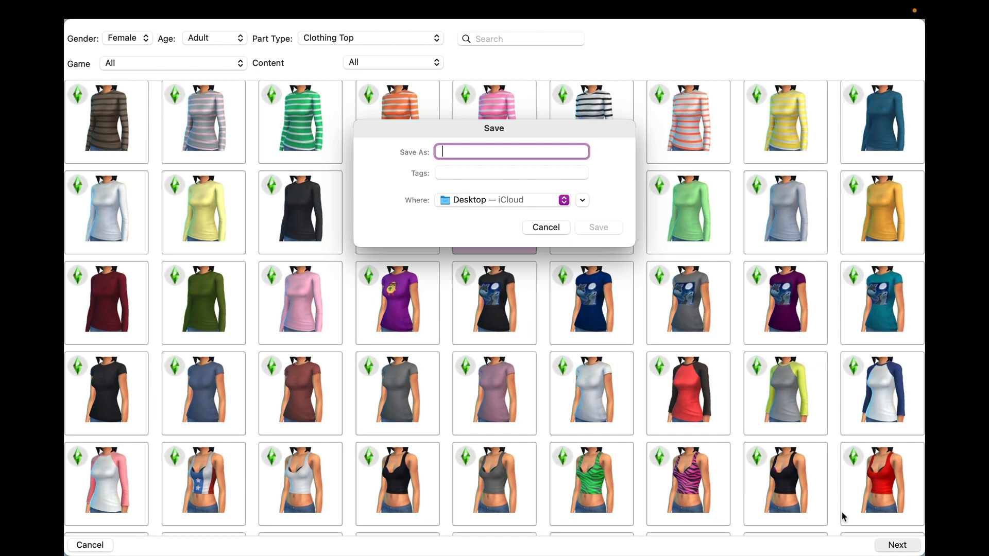
{"action": "type", "text": "test"}
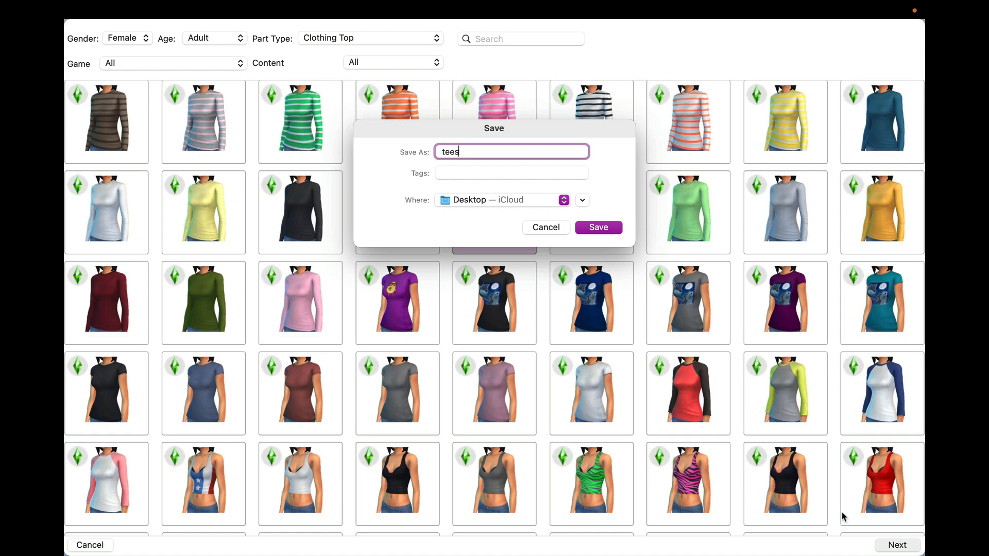
{"action": "type", "text": "ing"}
{"action": "left_click", "coordinate": [593, 227]}
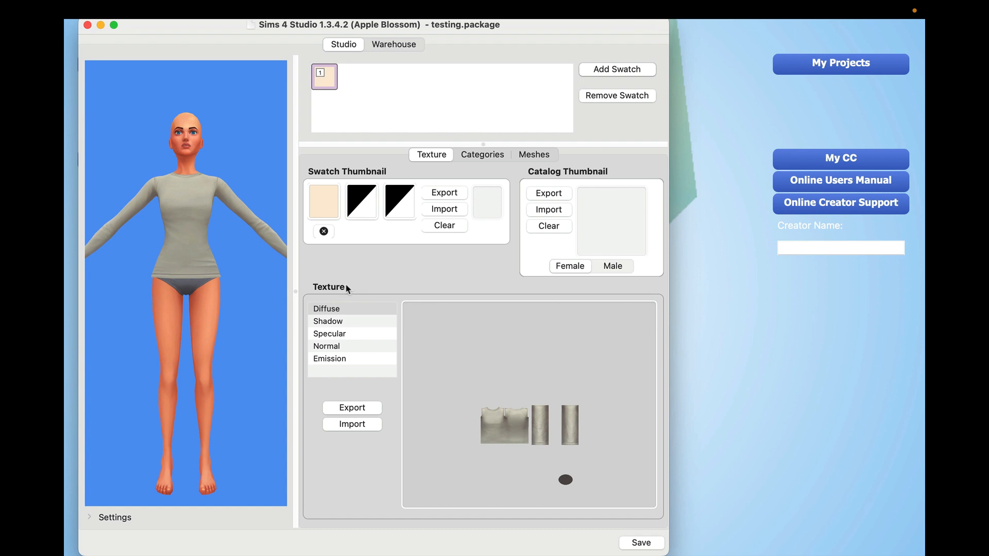
Step: Export the top's Diffuse texture to the Desktop as testingone
{"action": "left_click", "coordinate": [335, 311]}
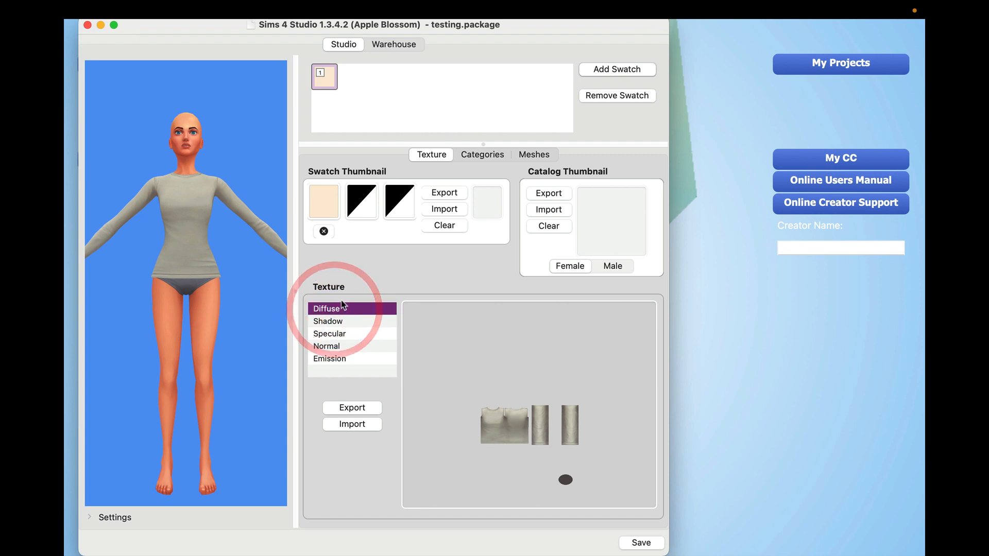
{"action": "left_click", "coordinate": [349, 408]}
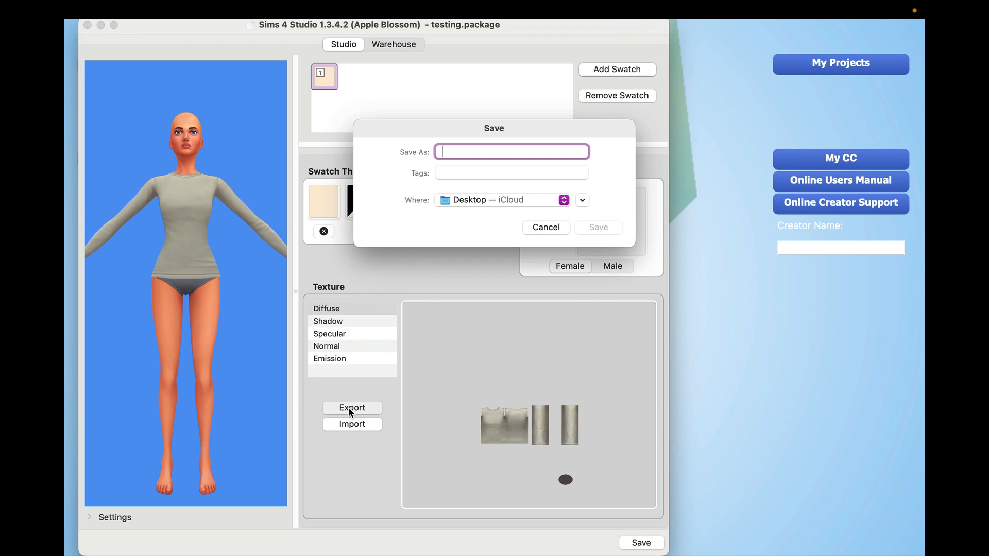
{"action": "type", "text": "testingone"}
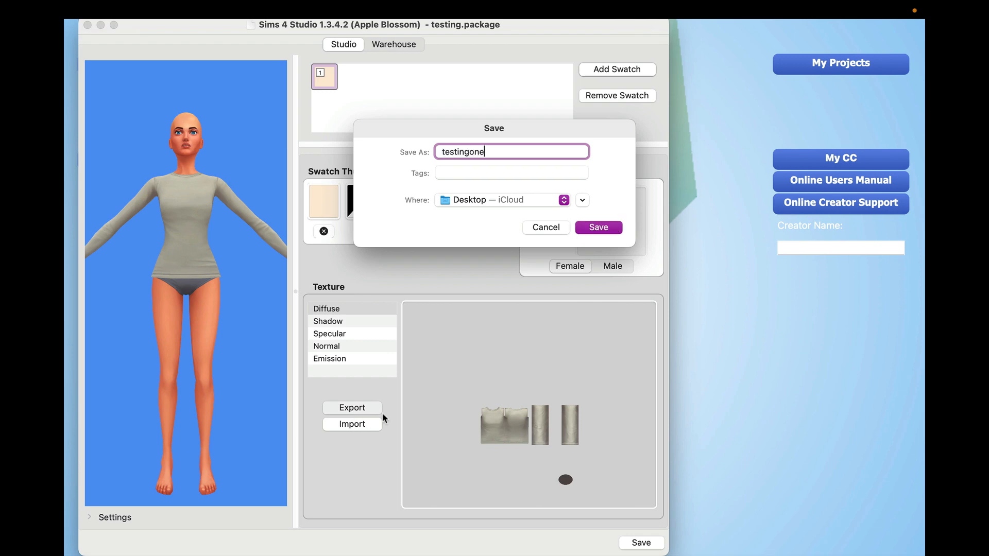
{"action": "left_click", "coordinate": [599, 227]}
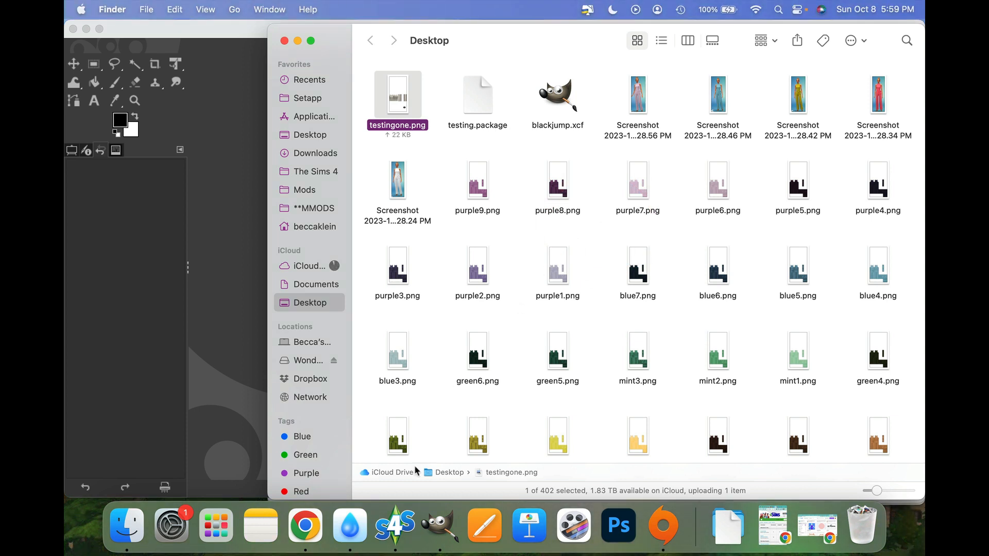
Step: Switch to GIMP and open testingone.png from the Desktop
{"action": "left_click", "coordinate": [446, 523]}
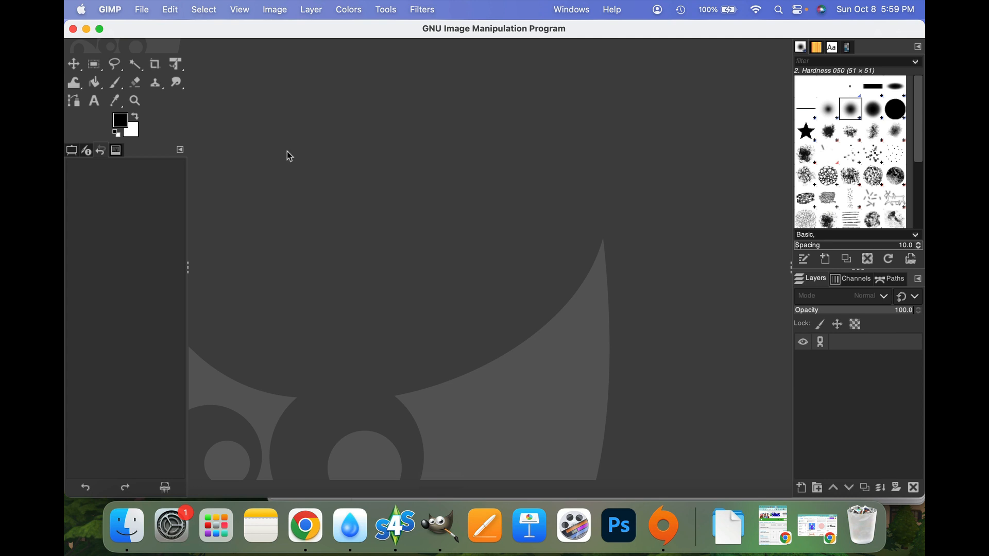
{"action": "left_click", "coordinate": [141, 9]}
{"action": "left_click", "coordinate": [155, 59]}
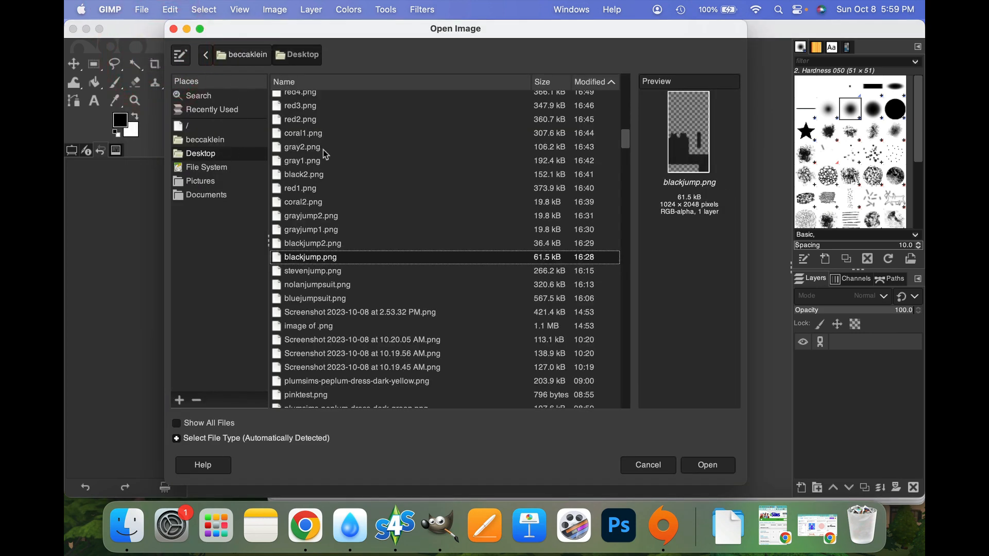
{"action": "double_click", "coordinate": [297, 399]}
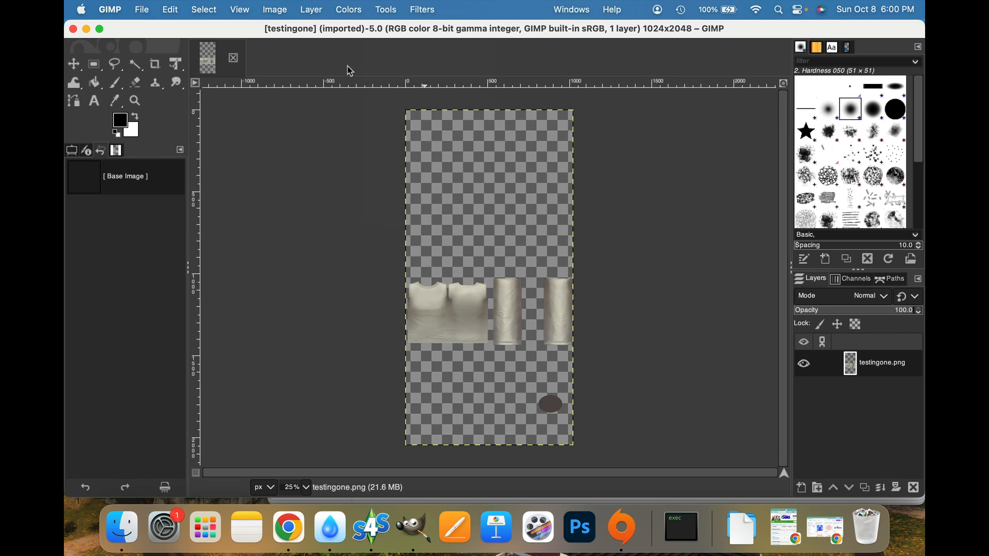
Step: Select the transparent background with Fuzzy Select and invert the selection to cover the garment pieces
{"action": "left_click", "coordinate": [390, 8]}
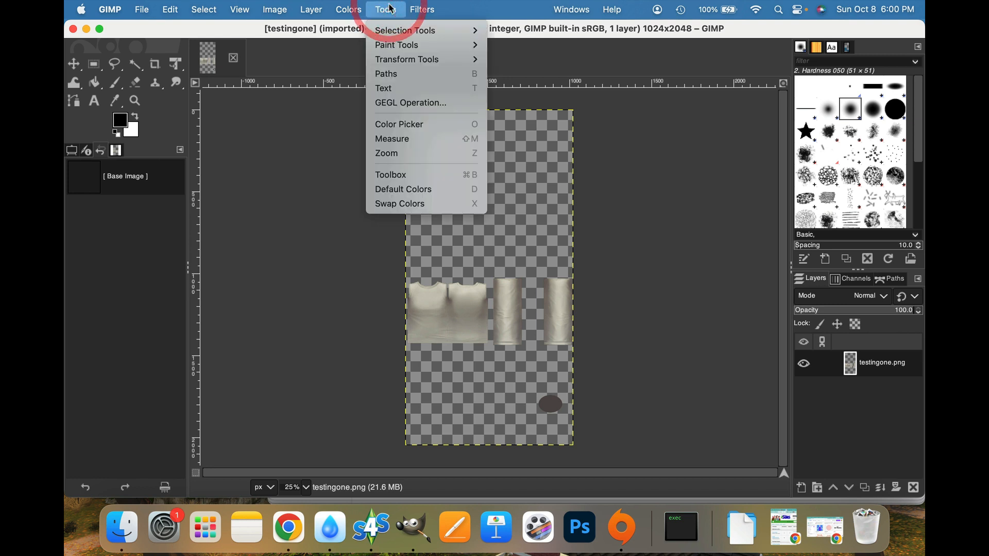
{"action": "mouse_move", "coordinate": [398, 32]}
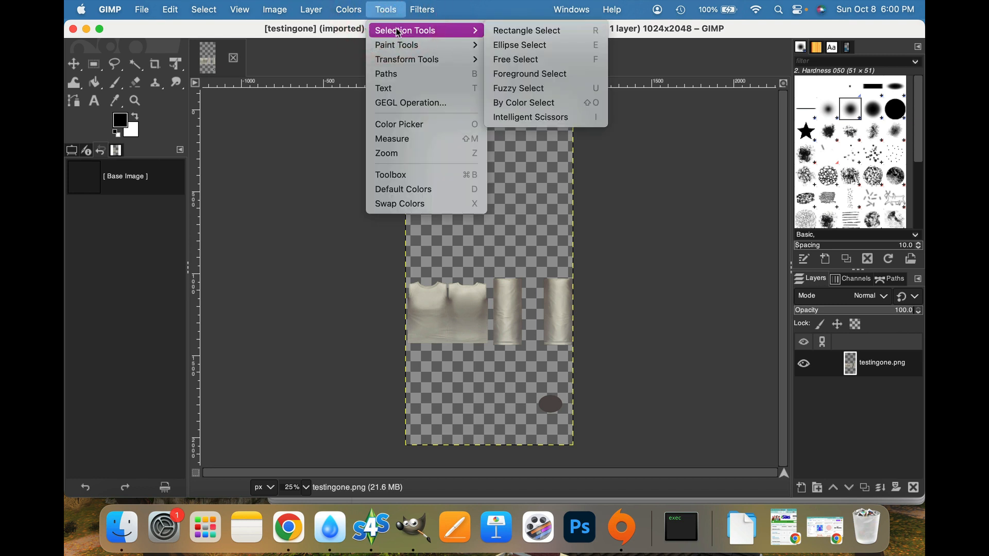
{"action": "left_click", "coordinate": [529, 88]}
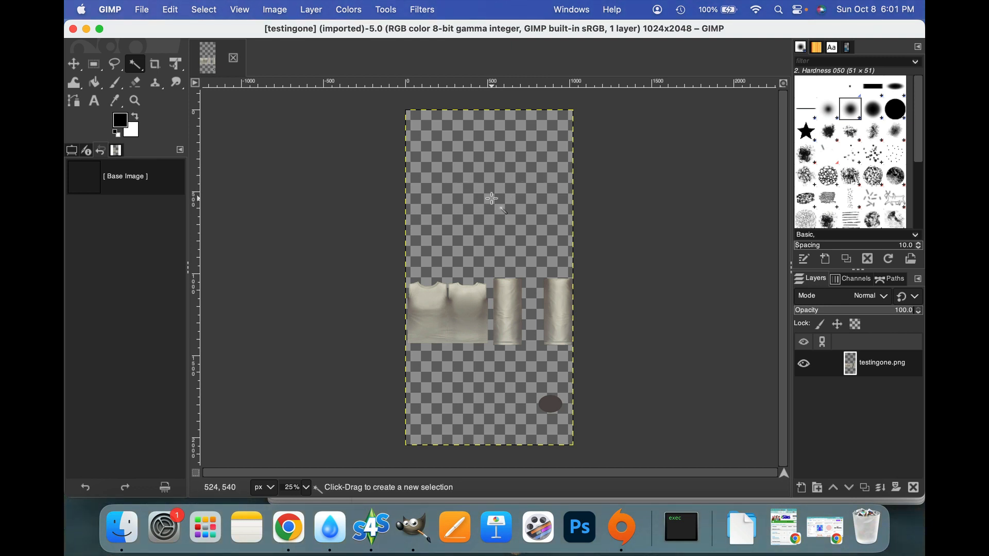
{"action": "left_click", "coordinate": [492, 198]}
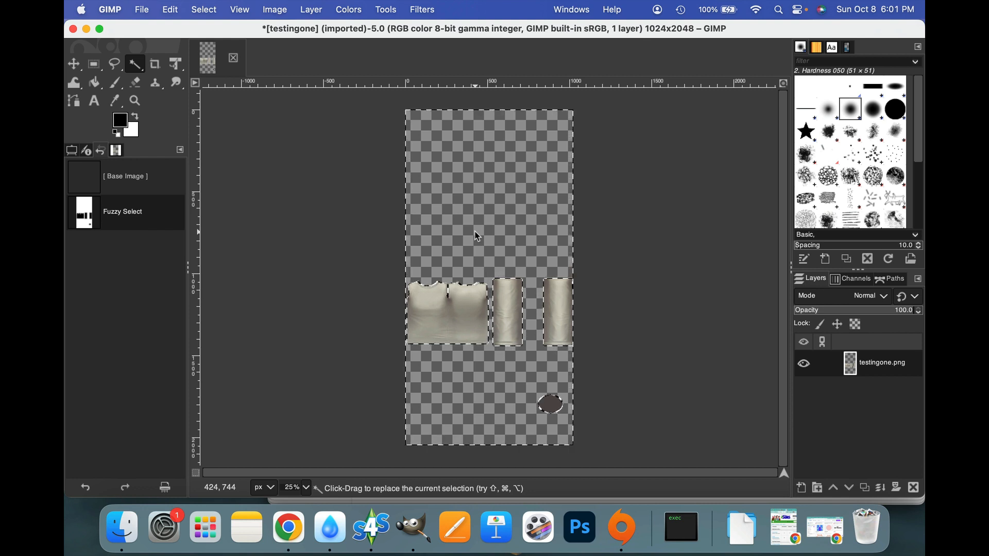
{"action": "key", "text": "super+i"}
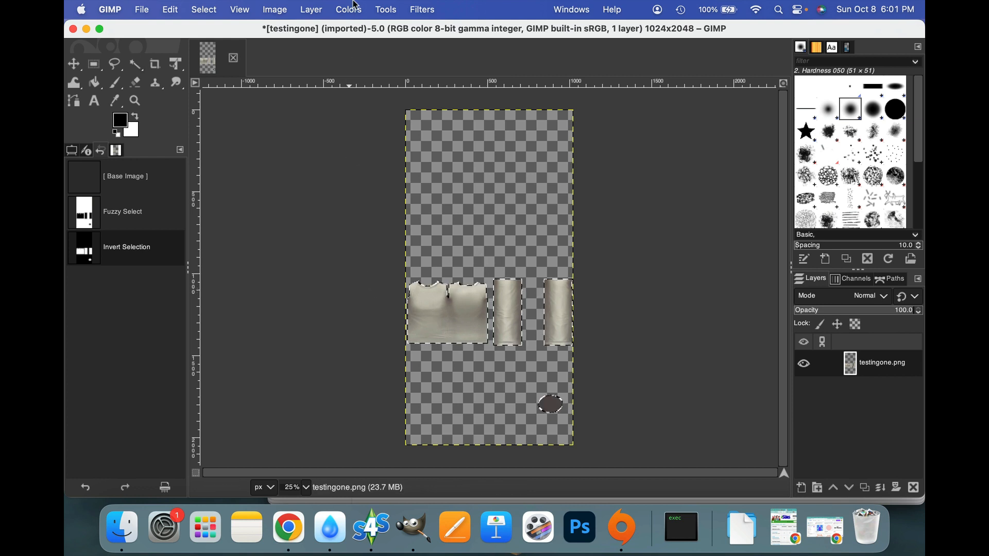
Step: Colorize the selected garment pieces magenta-purple with hue 0.8258, saturation 0.6055 and lightness 0.032
{"action": "left_click", "coordinate": [354, 7]}
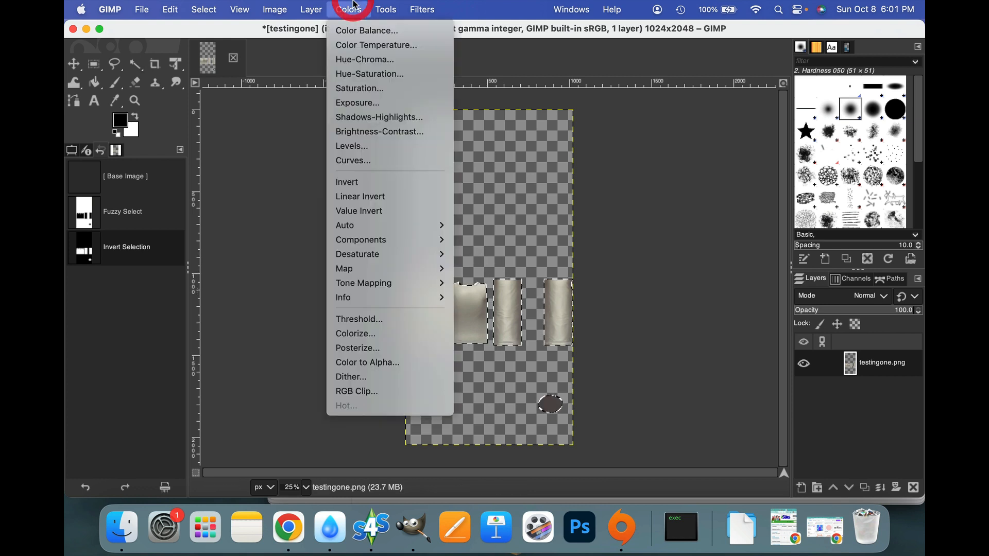
{"action": "left_click", "coordinate": [369, 334]}
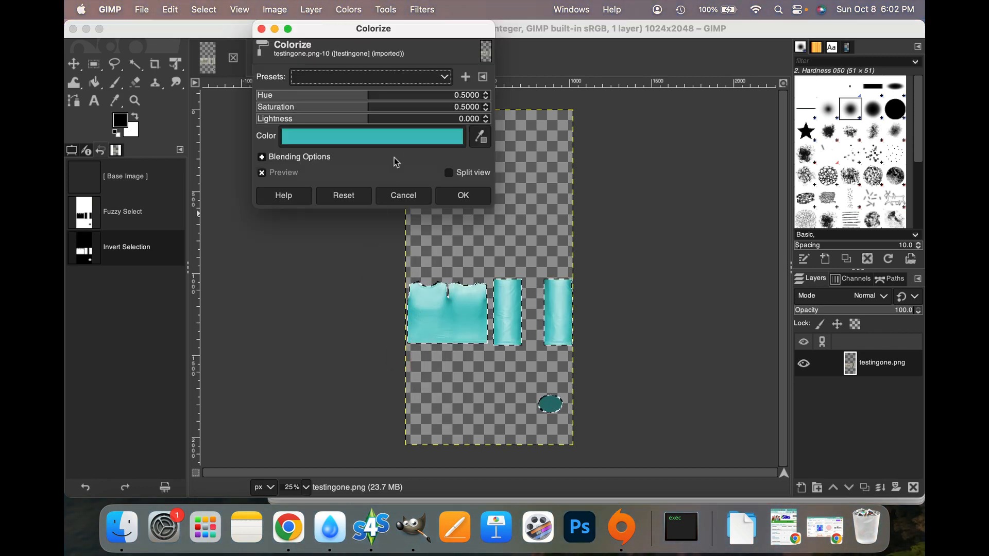
{"action": "left_click", "coordinate": [403, 137]}
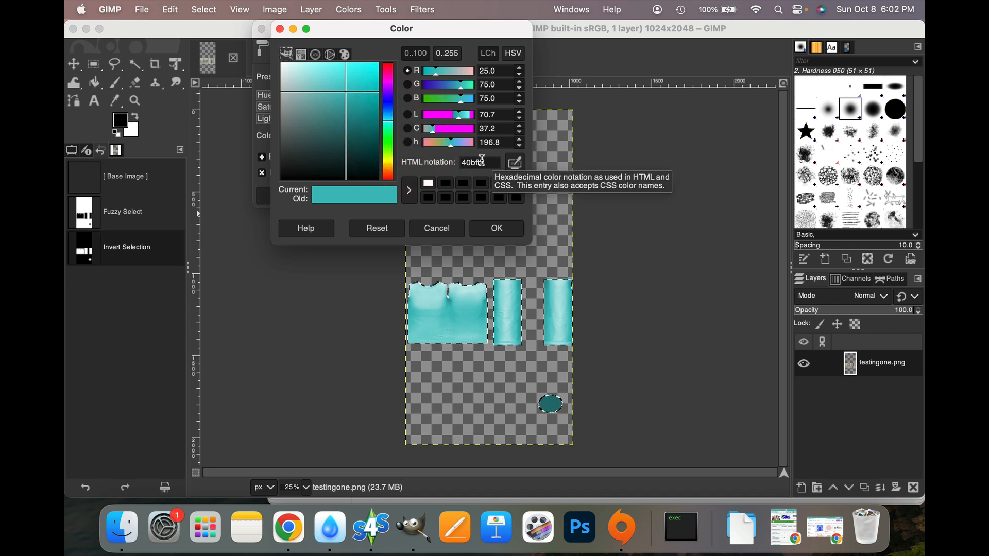
{"action": "double_click", "coordinate": [480, 161]}
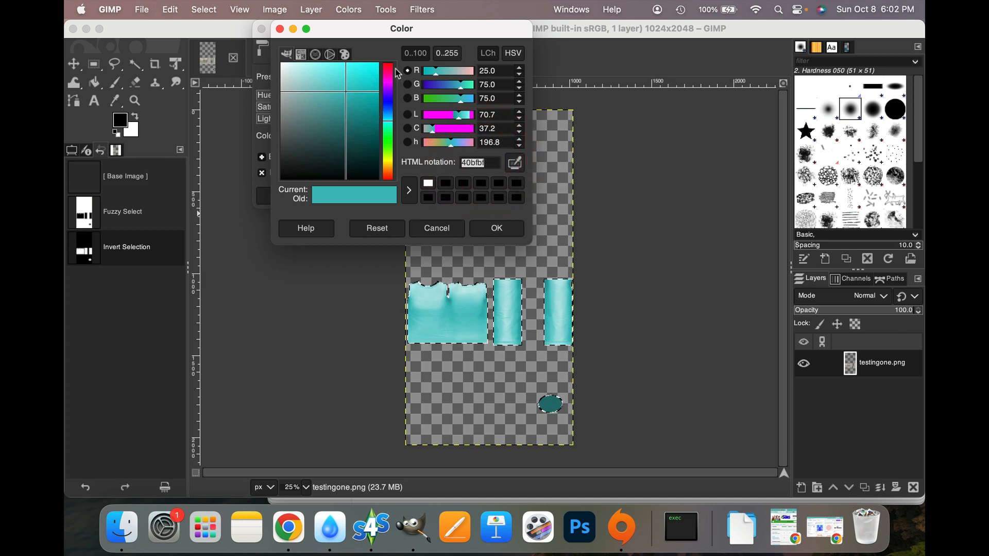
{"action": "left_click", "coordinate": [388, 82]}
{"action": "left_click", "coordinate": [371, 75]}
{"action": "left_click", "coordinate": [352, 76]}
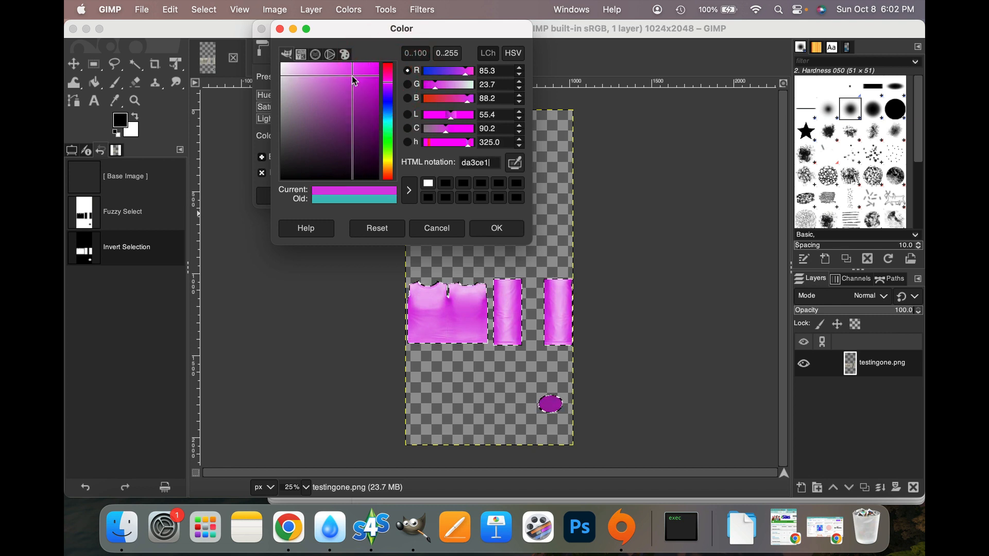
{"action": "left_click_drag", "start_coordinate": [352, 76], "coordinate": [351, 83]}
{"action": "left_click", "coordinate": [352, 84]}
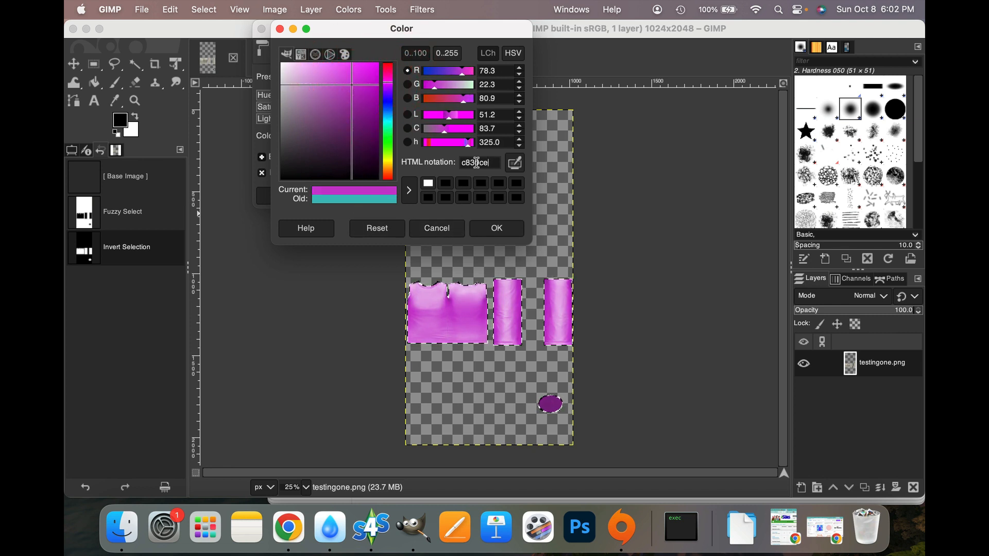
{"action": "double_click", "coordinate": [475, 161]}
{"action": "left_click", "coordinate": [503, 232]}
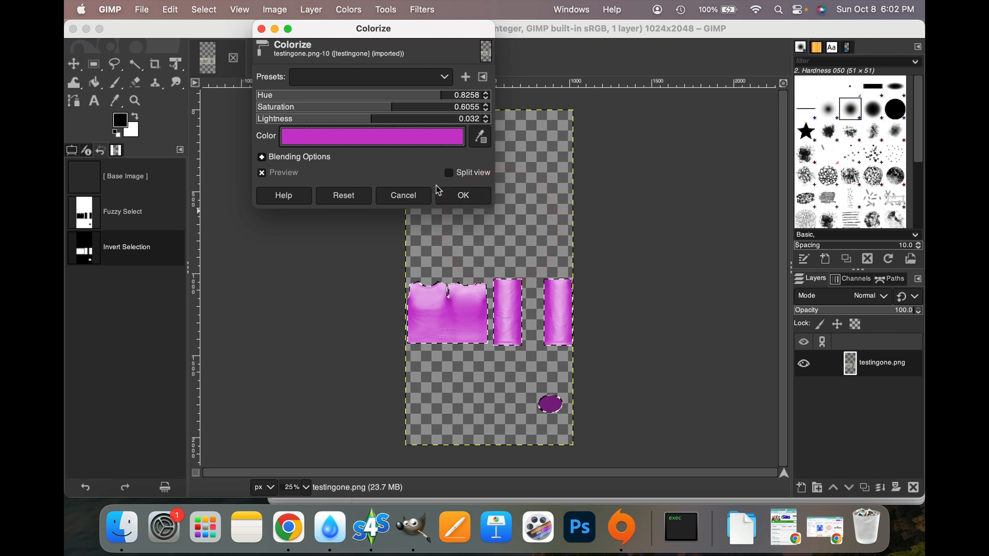
{"action": "left_click", "coordinate": [457, 195]}
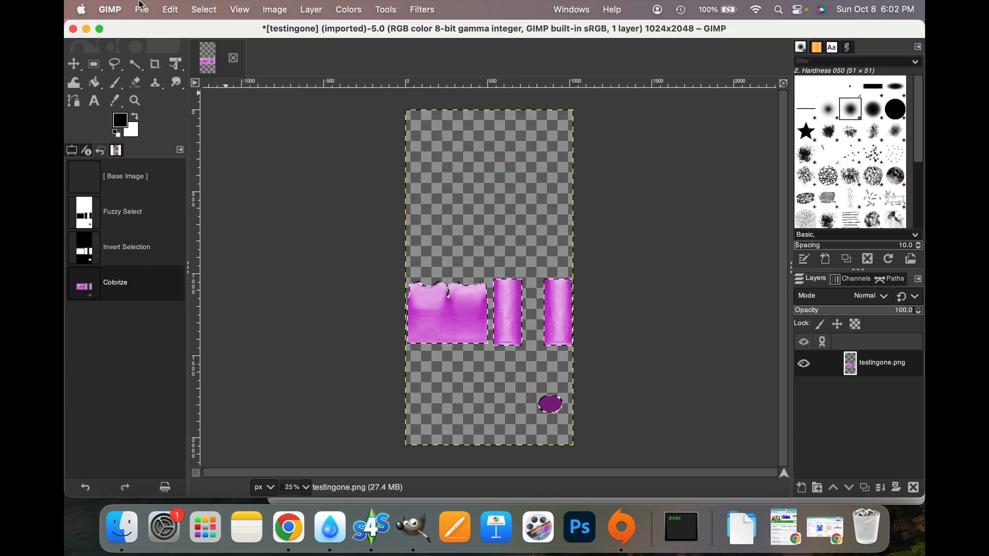
Step: Export the recolored image to the Desktop as testingone.png with the default PNG options, replacing the existing file
{"action": "left_click", "coordinate": [141, 6]}
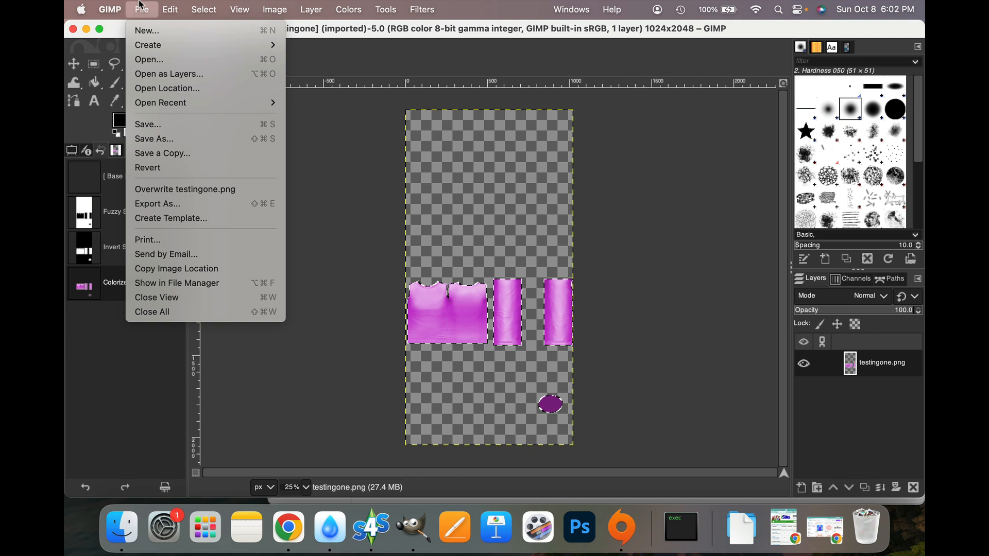
{"action": "left_click", "coordinate": [161, 204]}
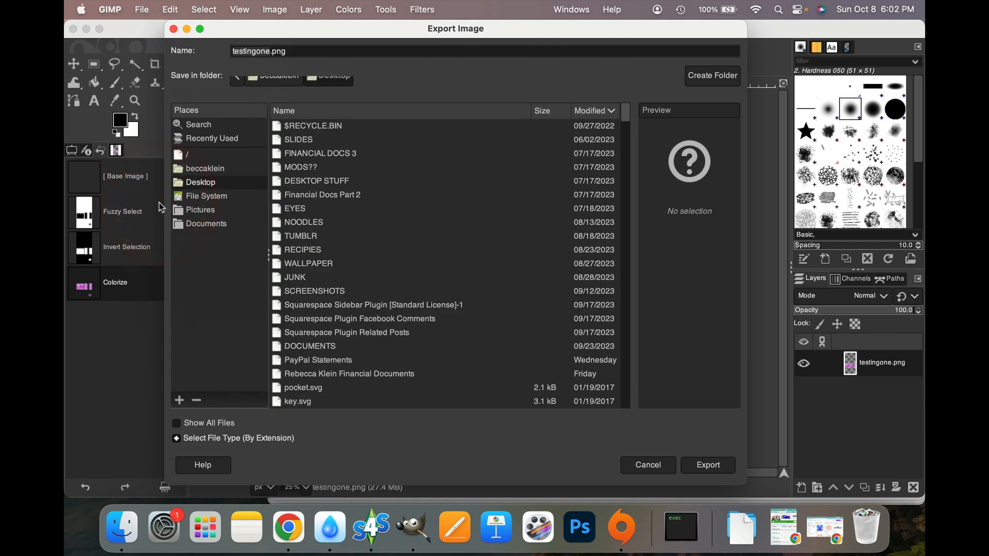
{"action": "left_click", "coordinate": [274, 52]}
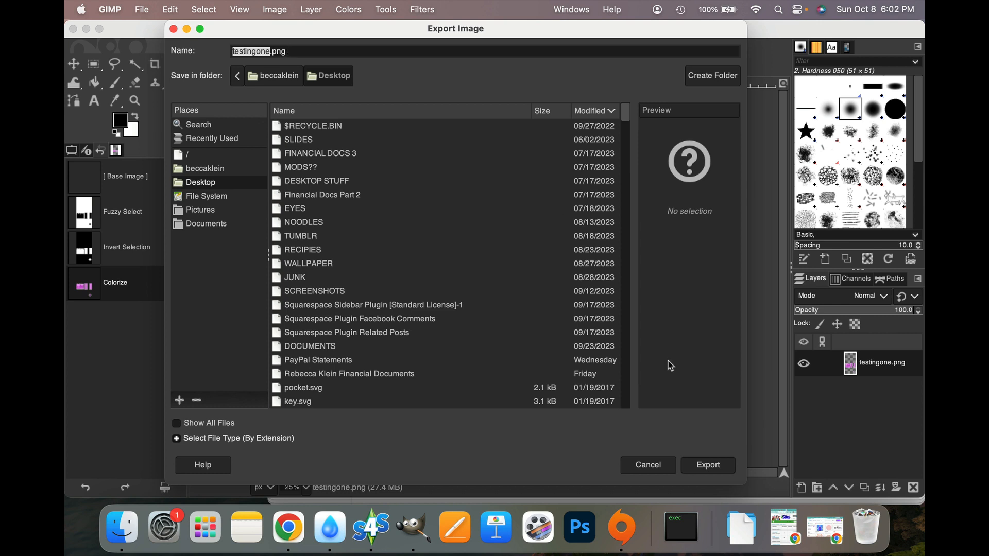
{"action": "left_click", "coordinate": [699, 467]}
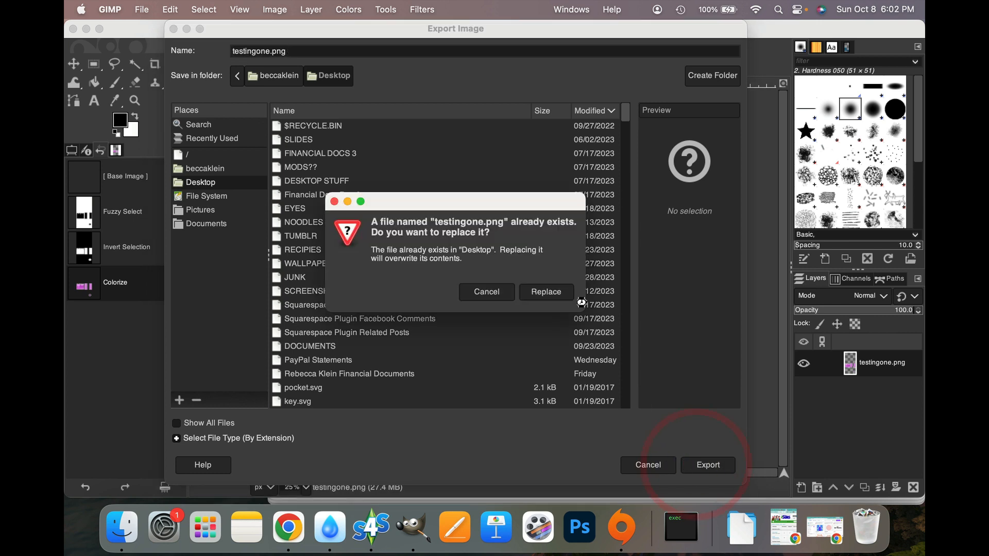
{"action": "left_click", "coordinate": [560, 294]}
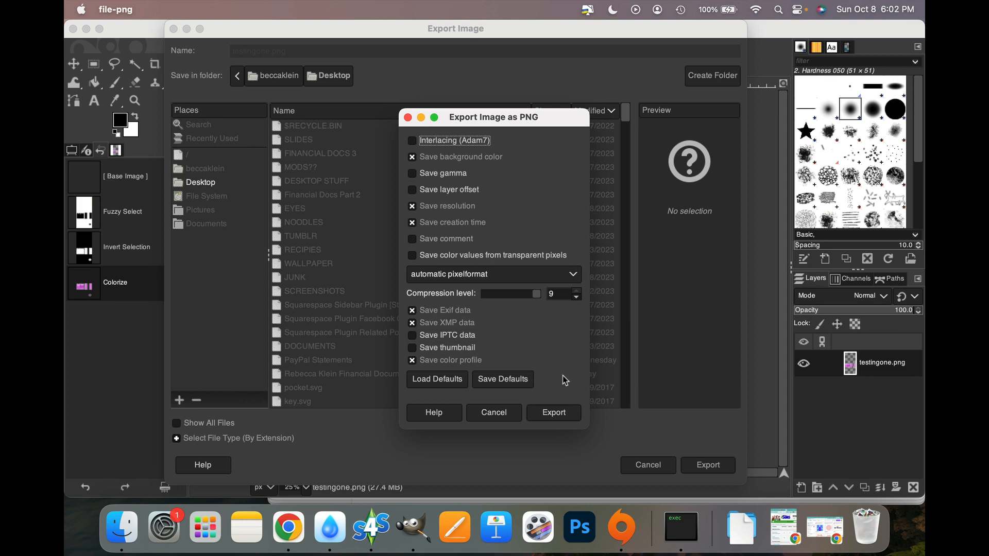
{"action": "left_click", "coordinate": [556, 413]}
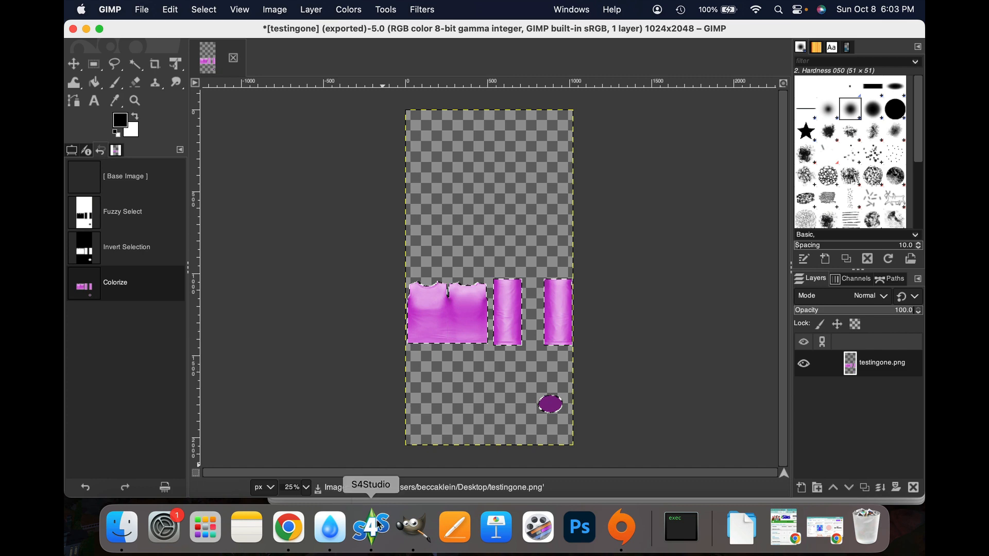
Step: Switch to Sims 4 Studio and import testingone.png from the Desktop as the top's Diffuse texture
{"action": "left_click", "coordinate": [378, 526]}
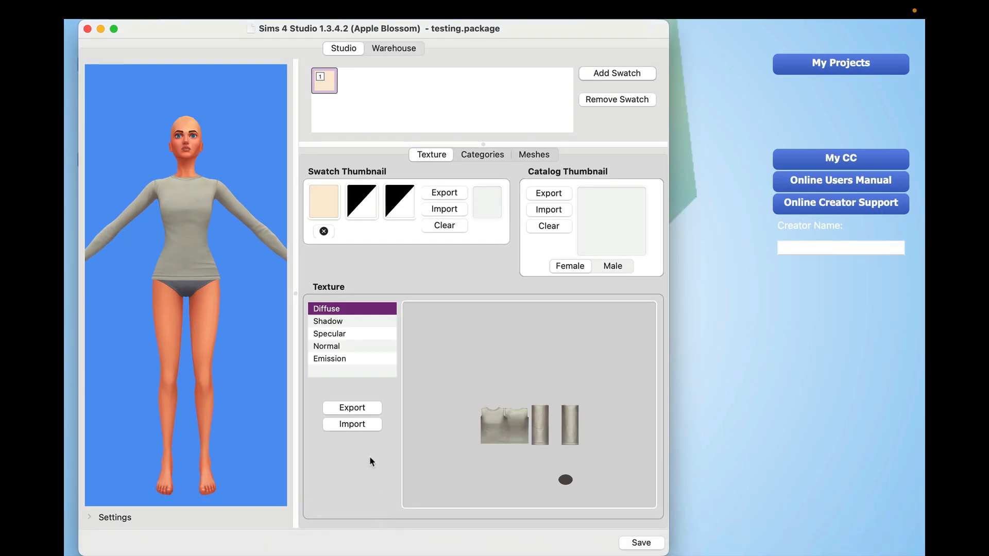
{"action": "left_click", "coordinate": [352, 424]}
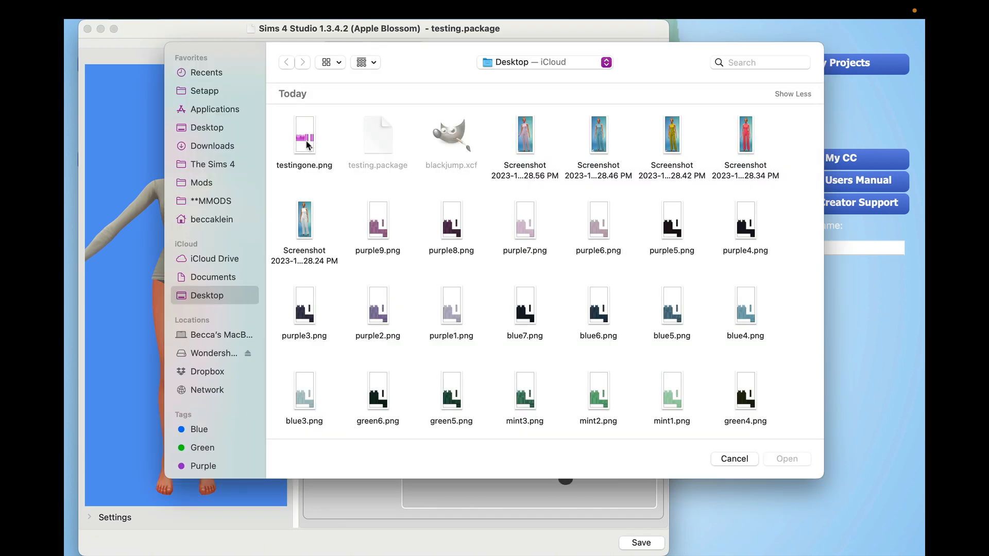
{"action": "left_click", "coordinate": [305, 143]}
{"action": "double_click", "coordinate": [306, 143]}
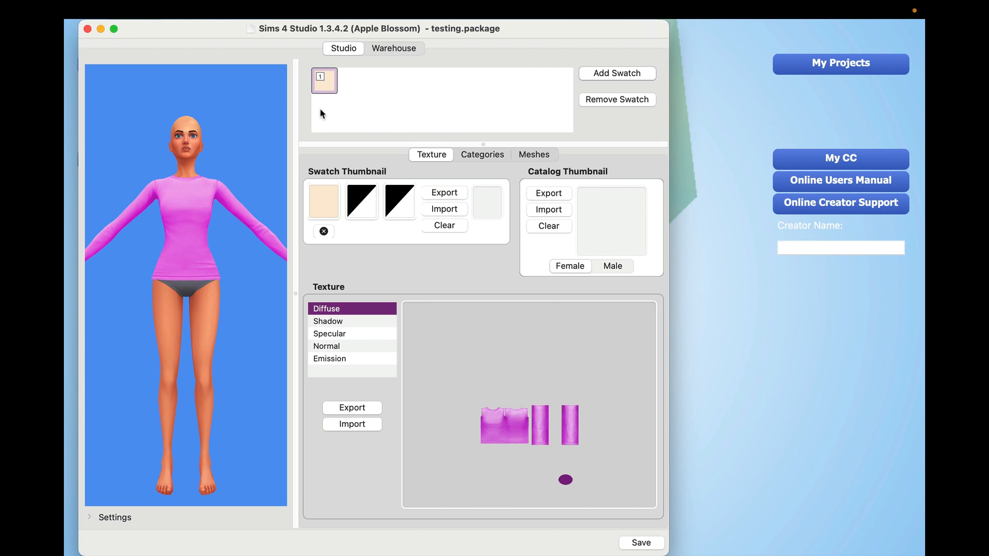
Step: Set the first swatch thumbnail color to hex E383EB and close the color picker
{"action": "left_click", "coordinate": [325, 197]}
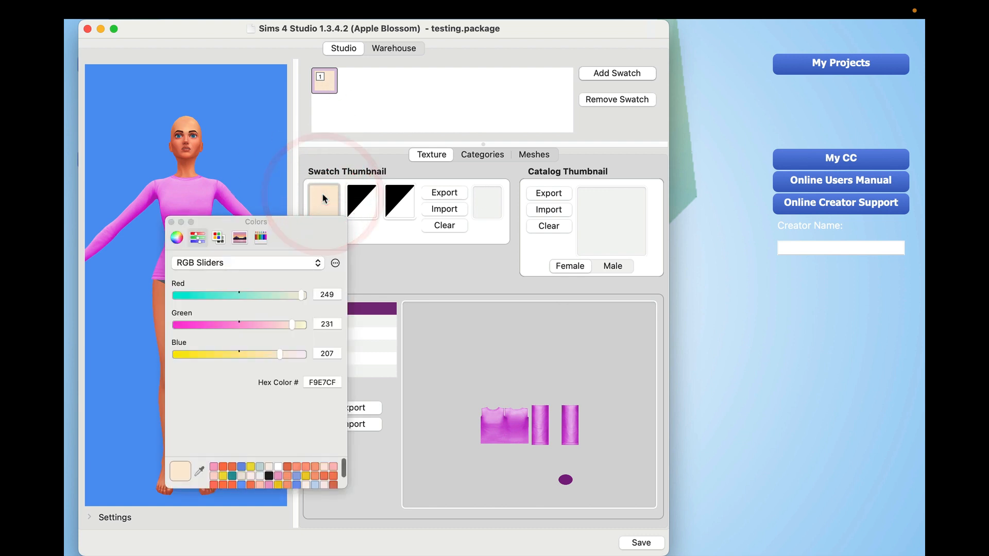
{"action": "left_click", "coordinate": [326, 196]}
{"action": "left_click", "coordinate": [320, 384]}
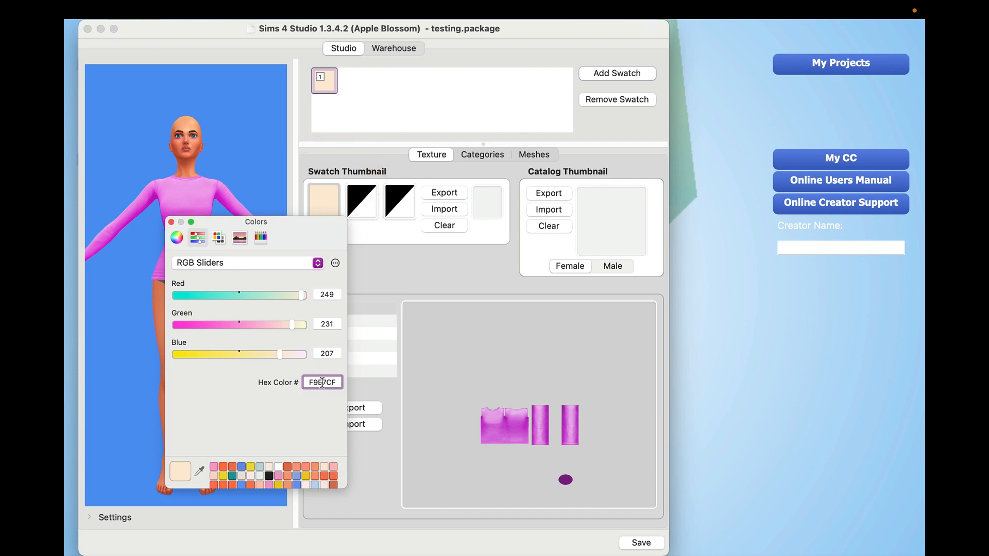
{"action": "double_click", "coordinate": [322, 382]}
{"action": "type", "text": "e8f5e9"}
{"action": "key", "text": "Return"}
{"action": "type", "text": "e383eb"}
{"action": "key", "text": "Return"}
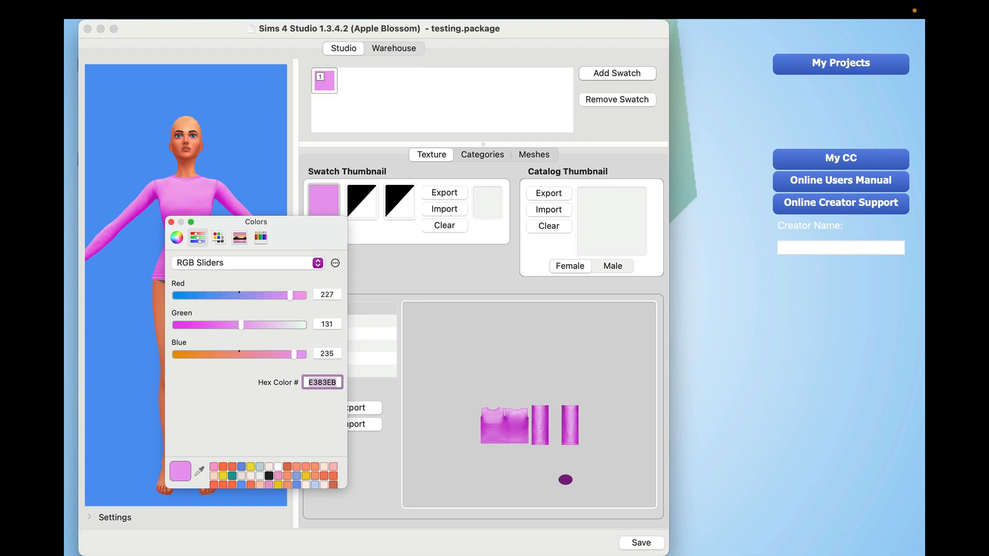
{"action": "left_click", "coordinate": [171, 221]}
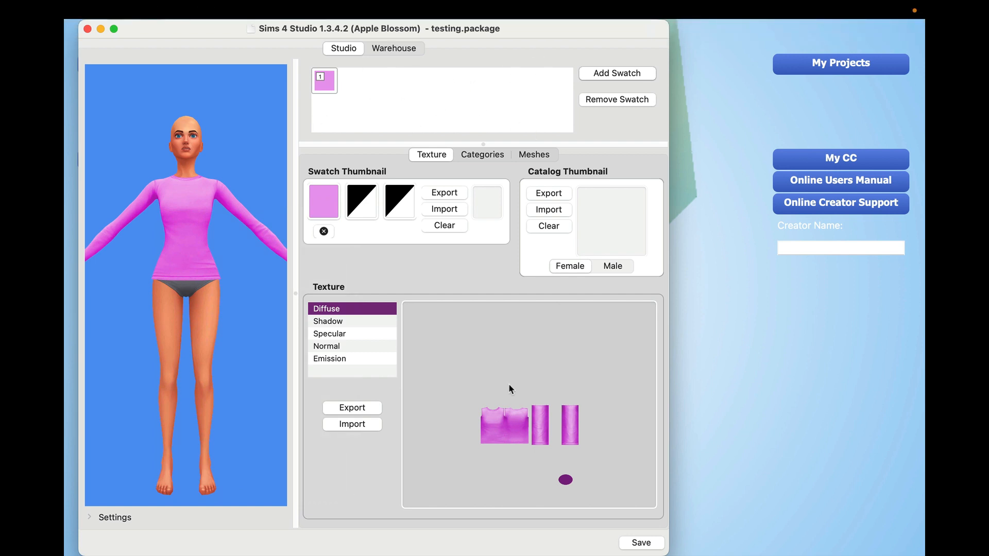
Step: Save the testing.package file and dismiss the save confirmation
{"action": "left_click_drag", "start_coordinate": [584, 32], "coordinate": [586, 32]}
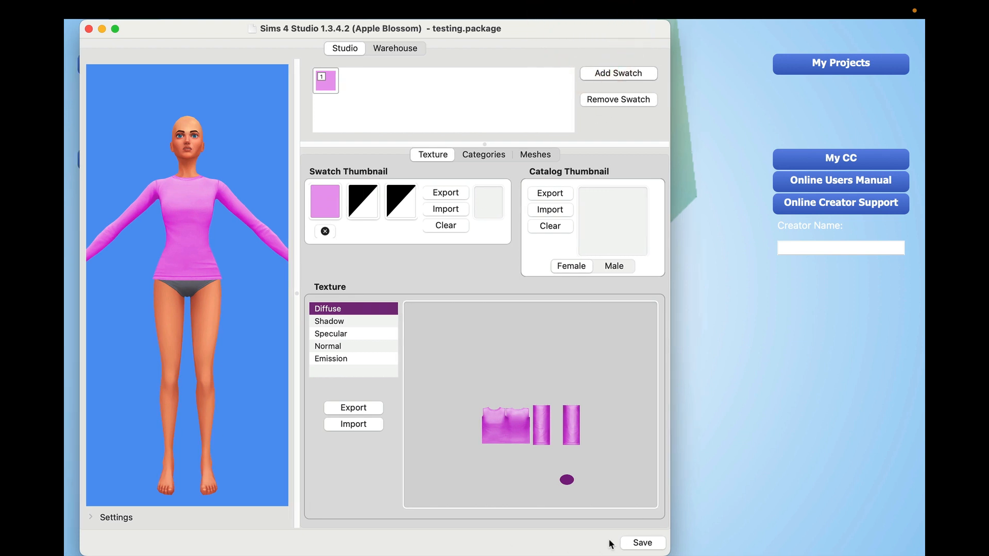
{"action": "left_click", "coordinate": [640, 545]}
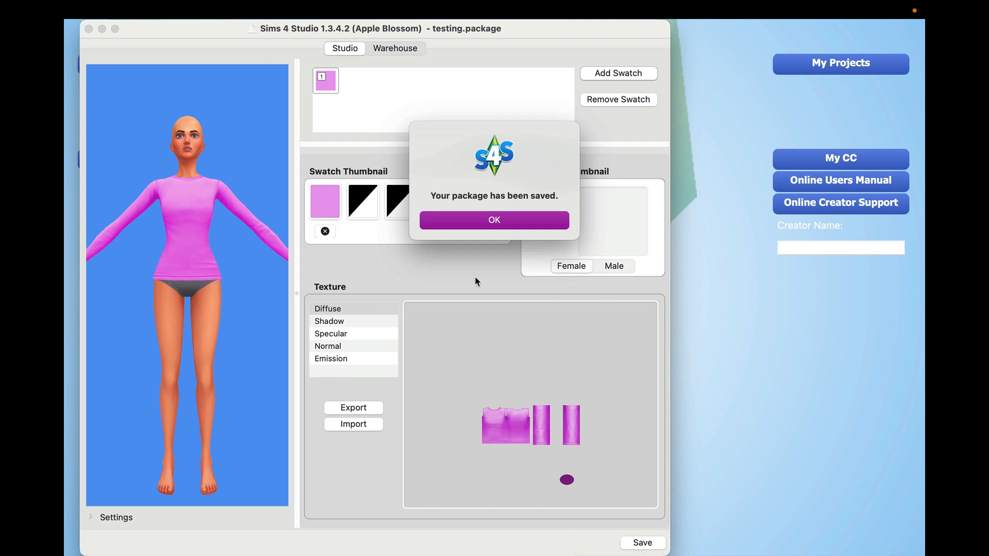
{"action": "left_click", "coordinate": [492, 222]}
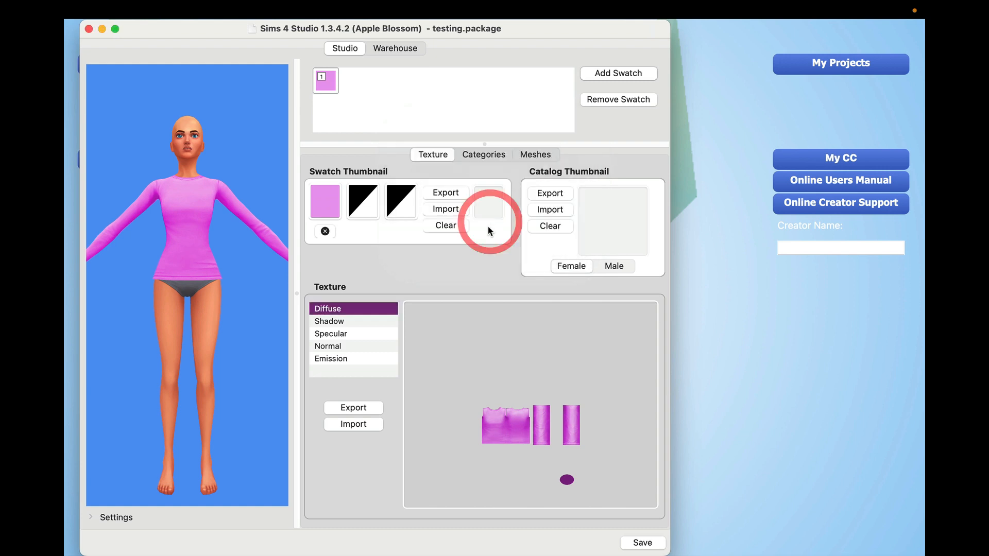